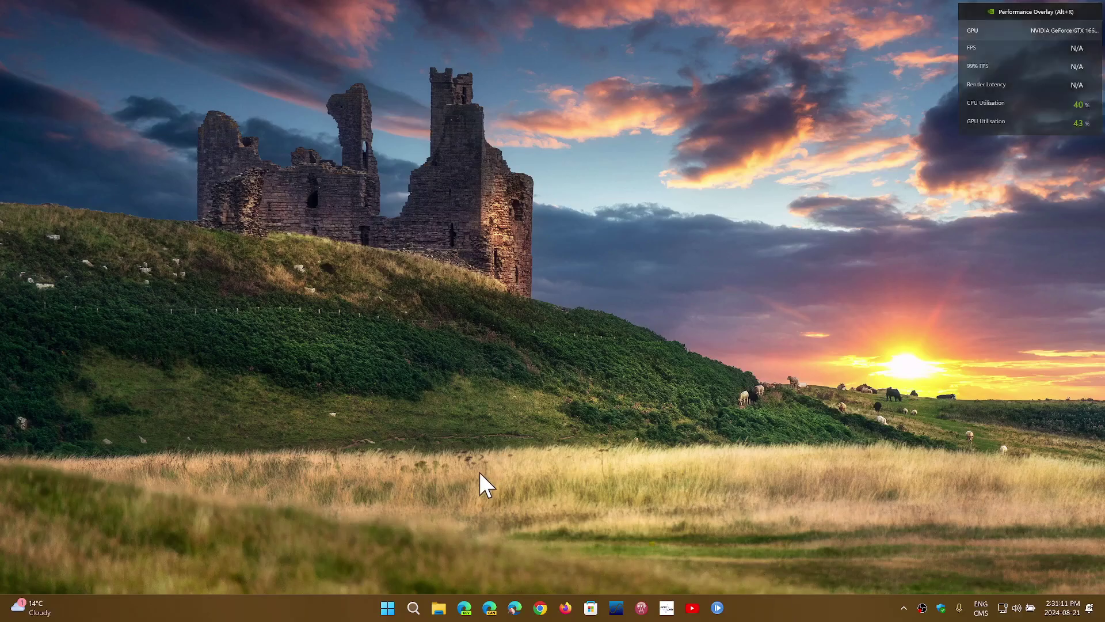
- Open Windows Search from the taskbar to look for Control Panel
left_click(416, 611)
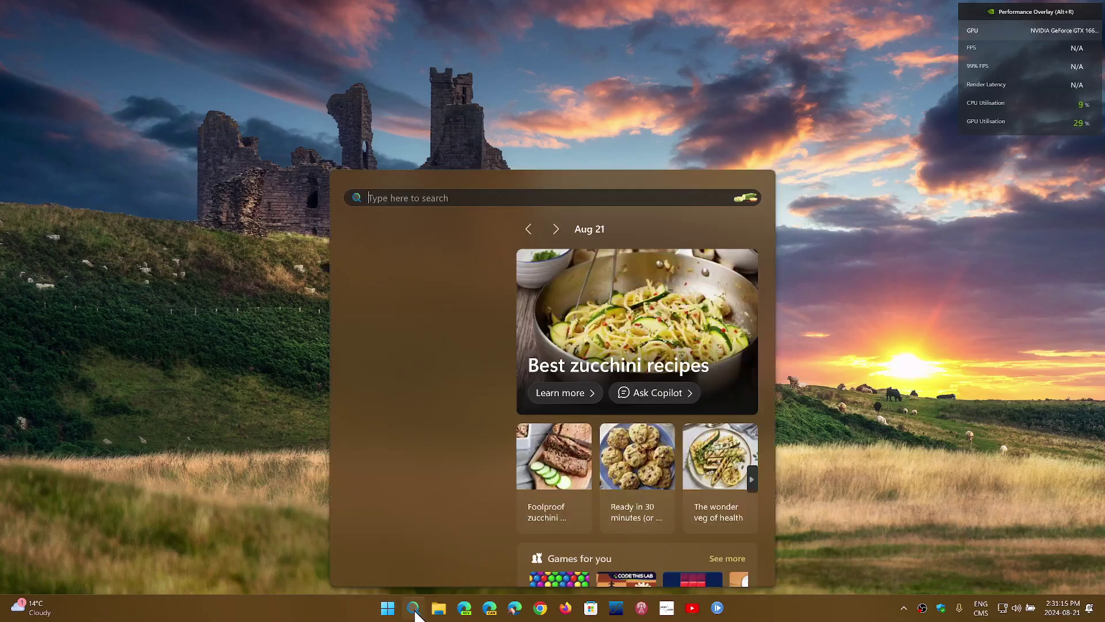
type("control Panel")
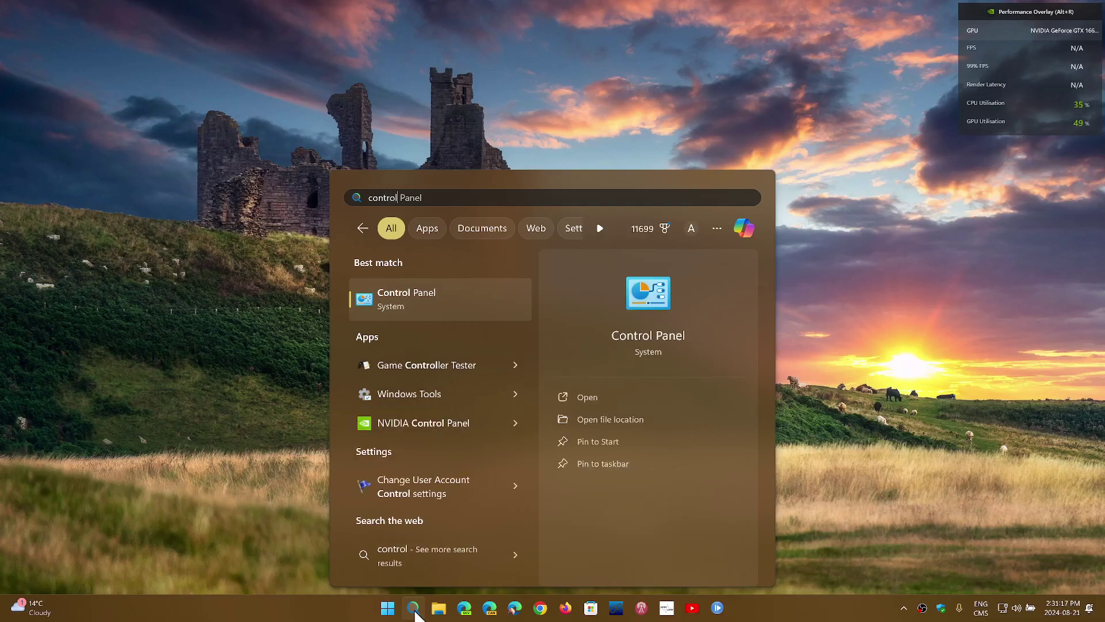
- Launch Control Panel and resize its window so all items through Work Folders show
left_click(661, 333)
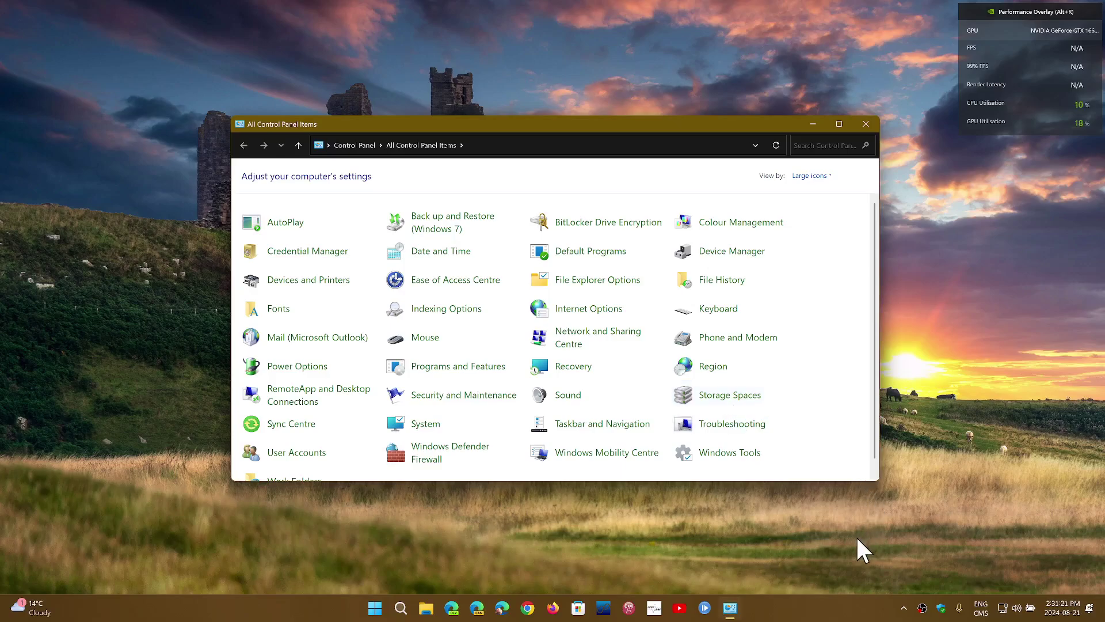
left_click(864, 550)
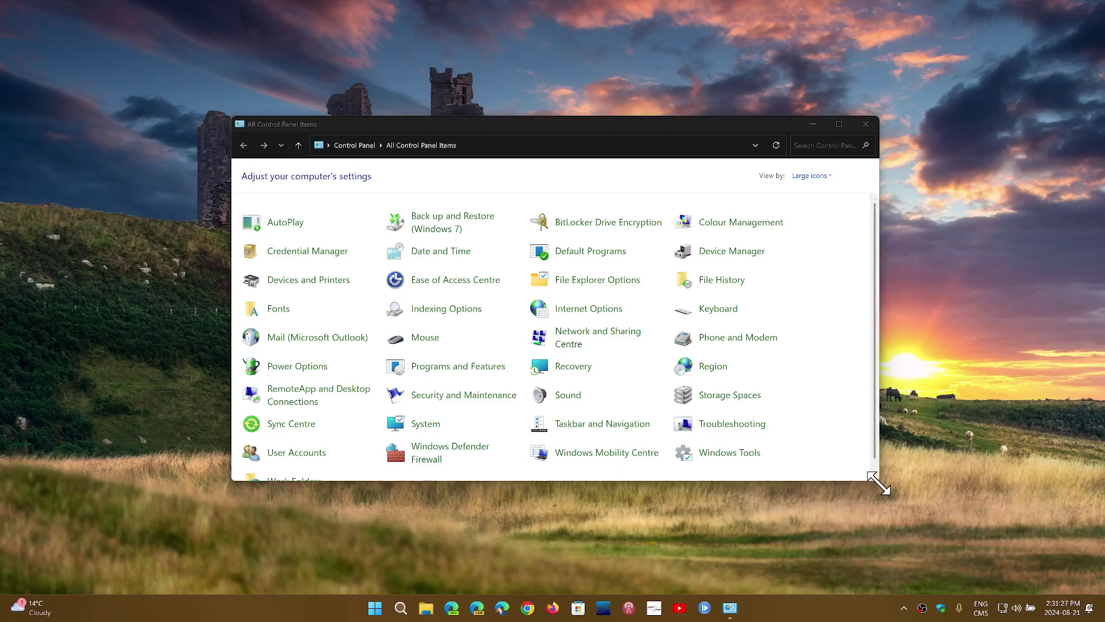
left_click_drag(874, 477, 904, 569)
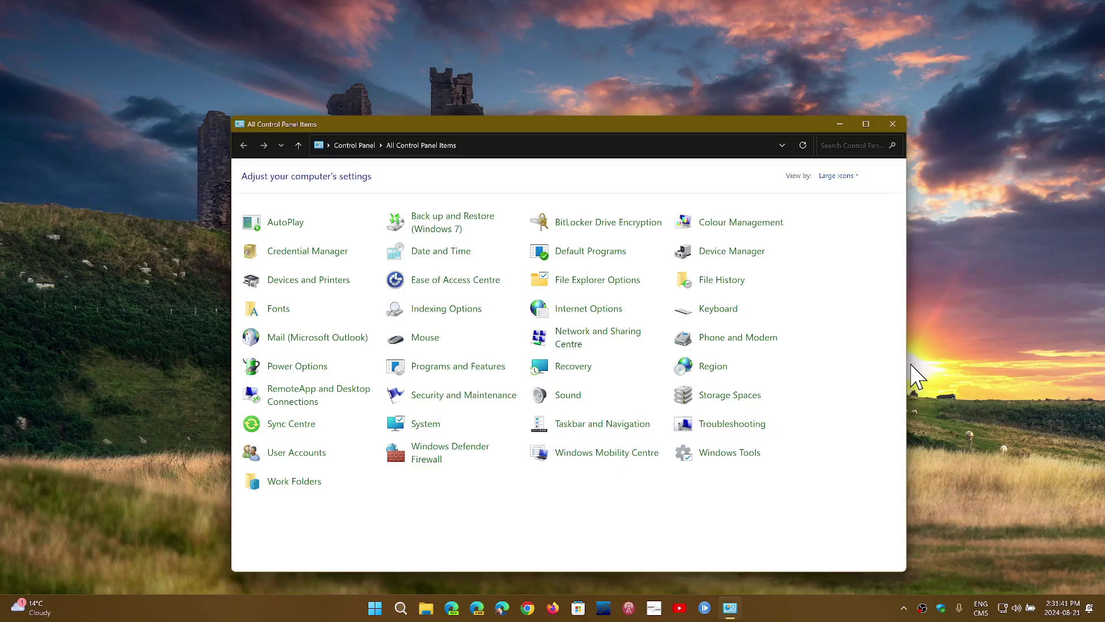
left_click(377, 610)
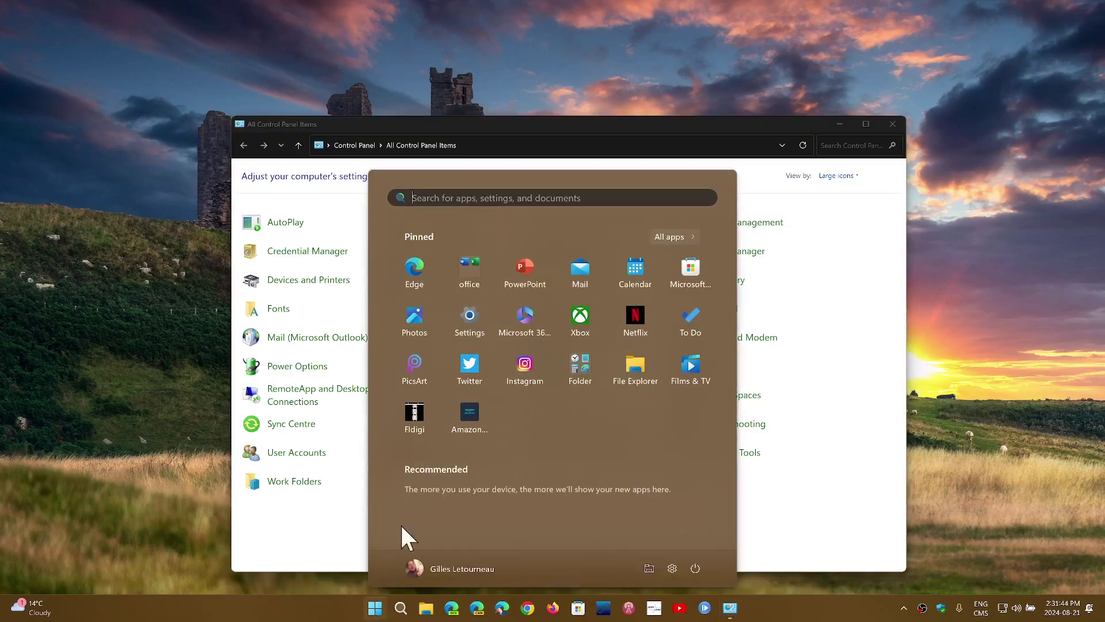
left_click(469, 321)
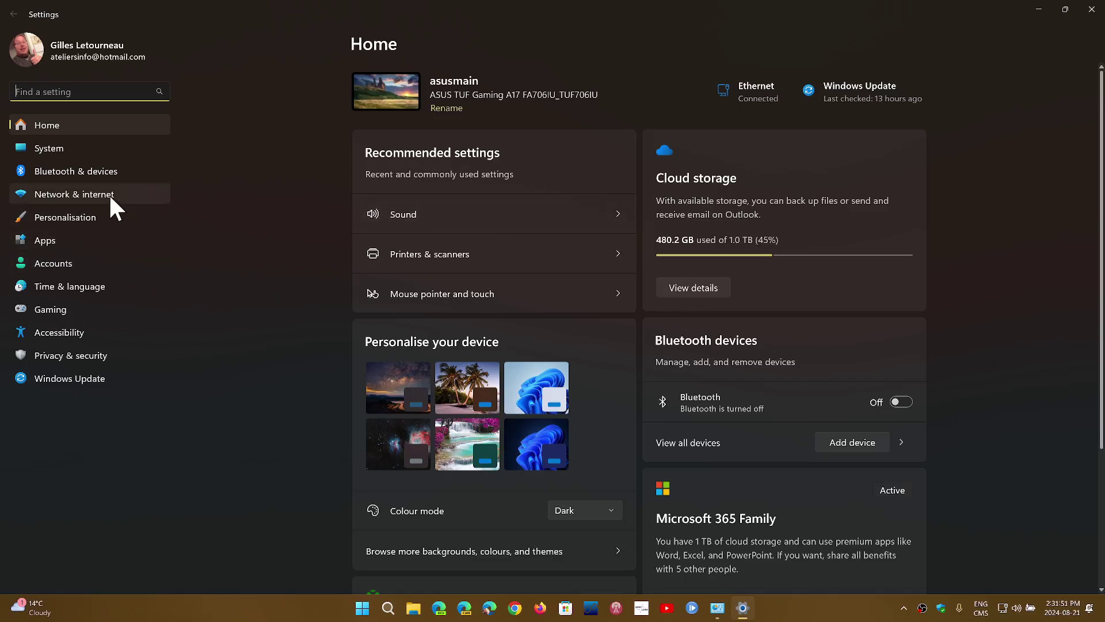
left_click(102, 145)
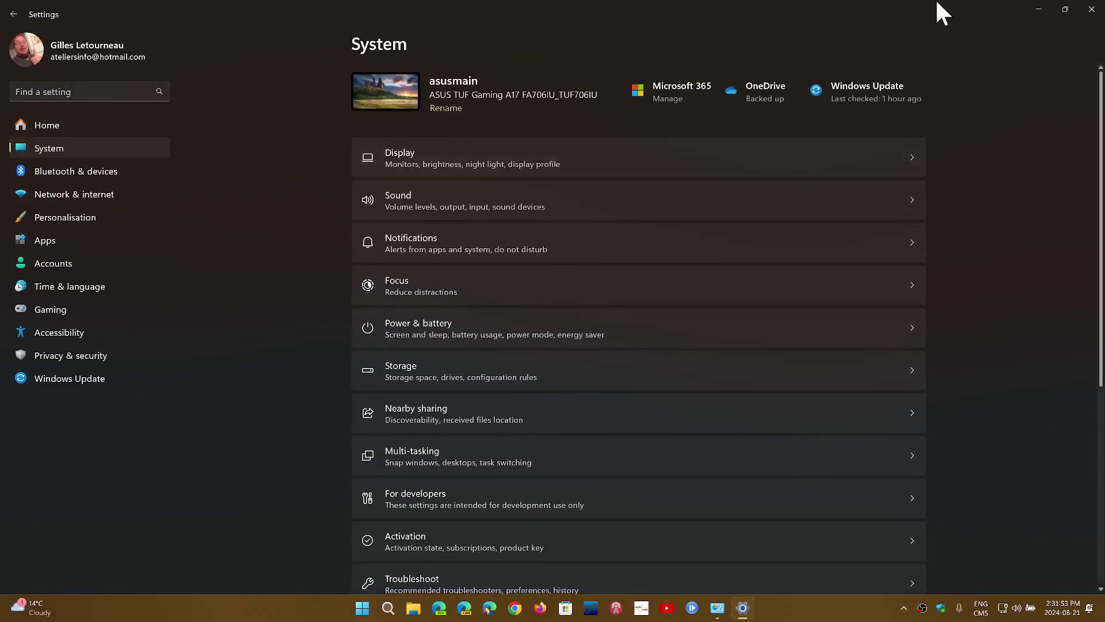
left_click(1091, 10)
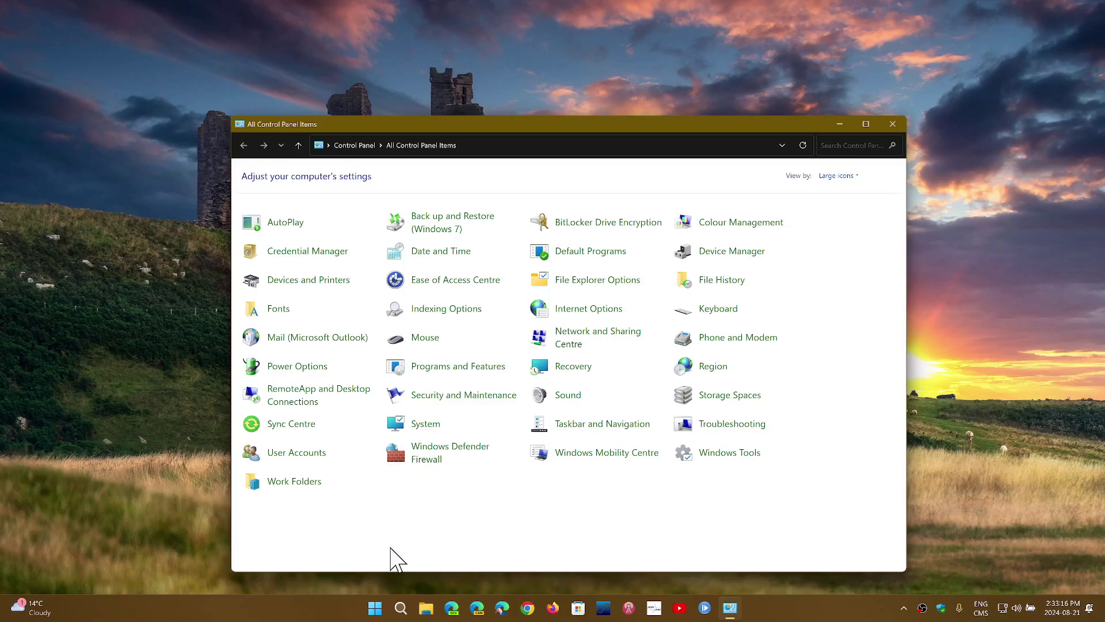
left_click(376, 609)
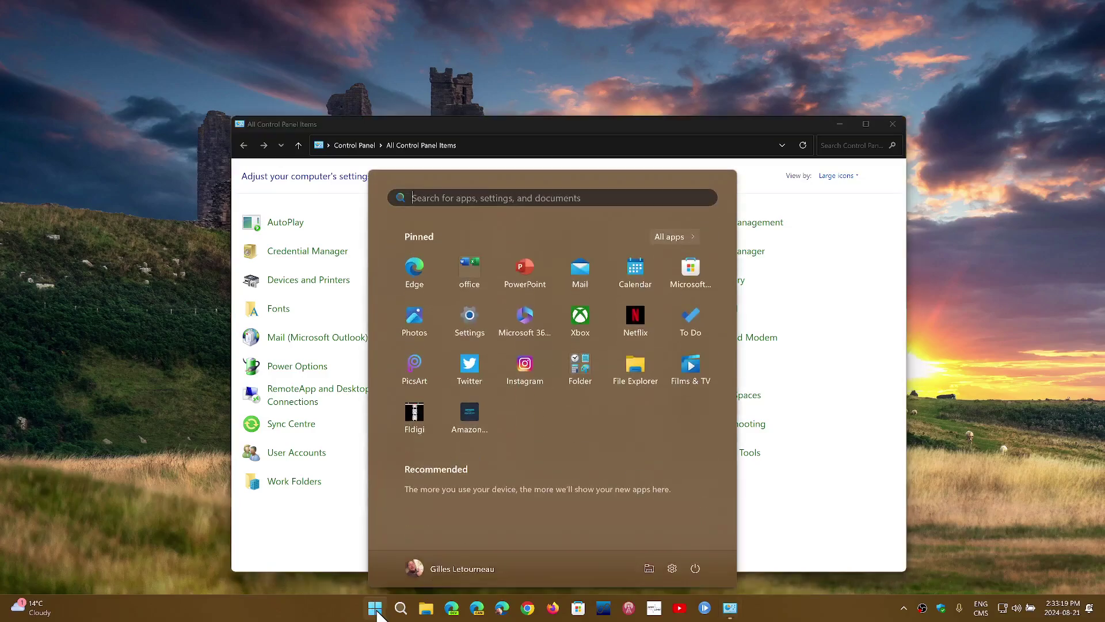
left_click(469, 319)
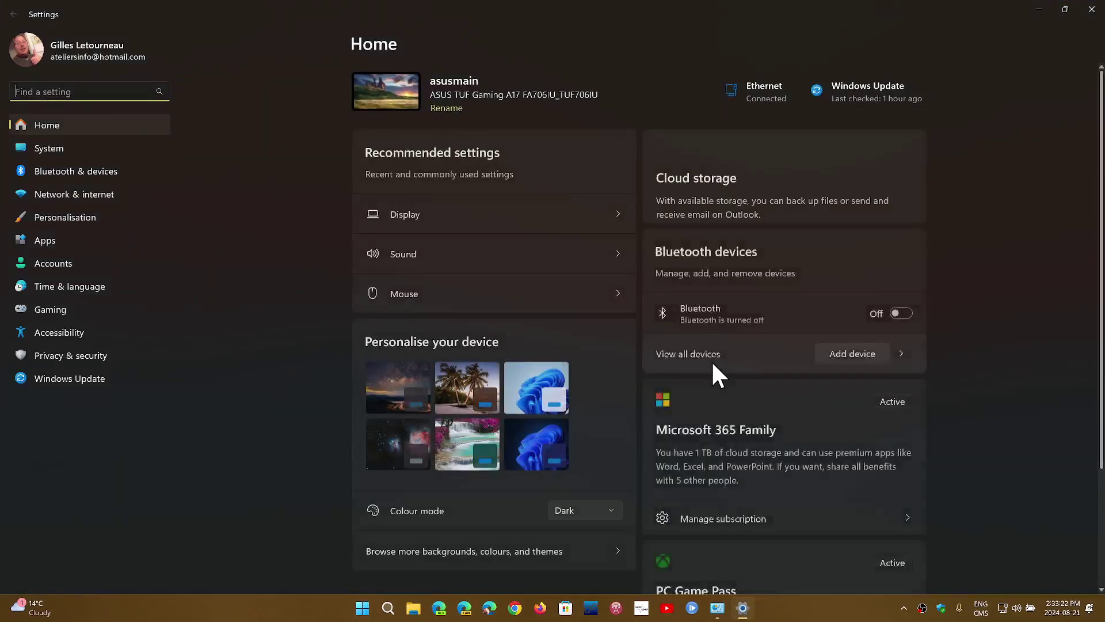
left_click(1092, 10)
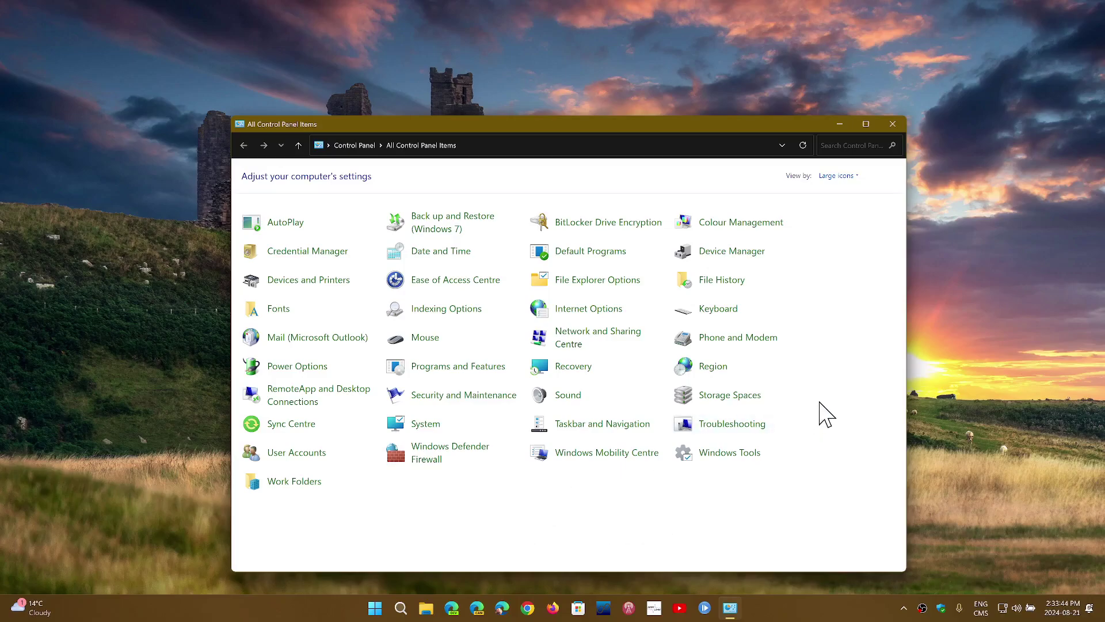
- Close the All Control Panel Items window to return to the desktop
left_click(896, 125)
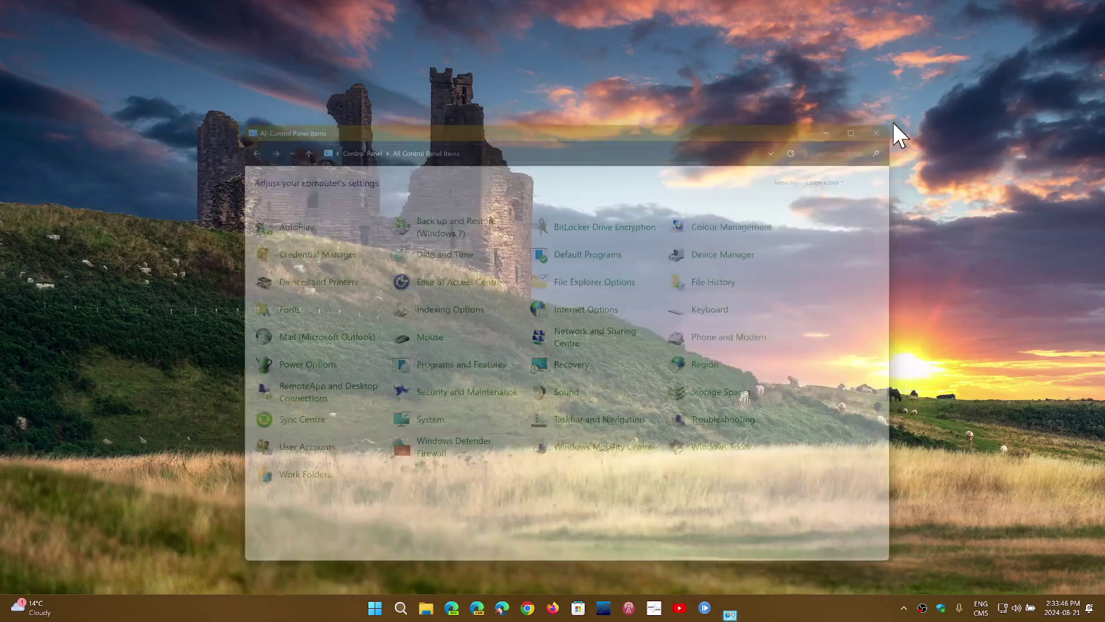